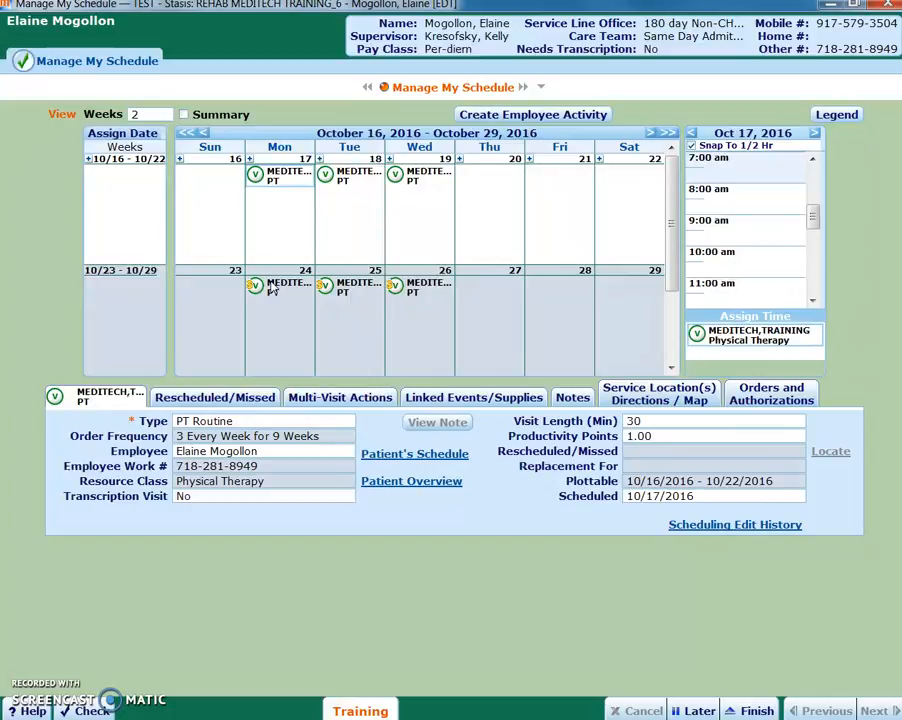
Step: Review the orders and authorizations of the October 17 PT visit and return to its visit details
left_click(273, 178)
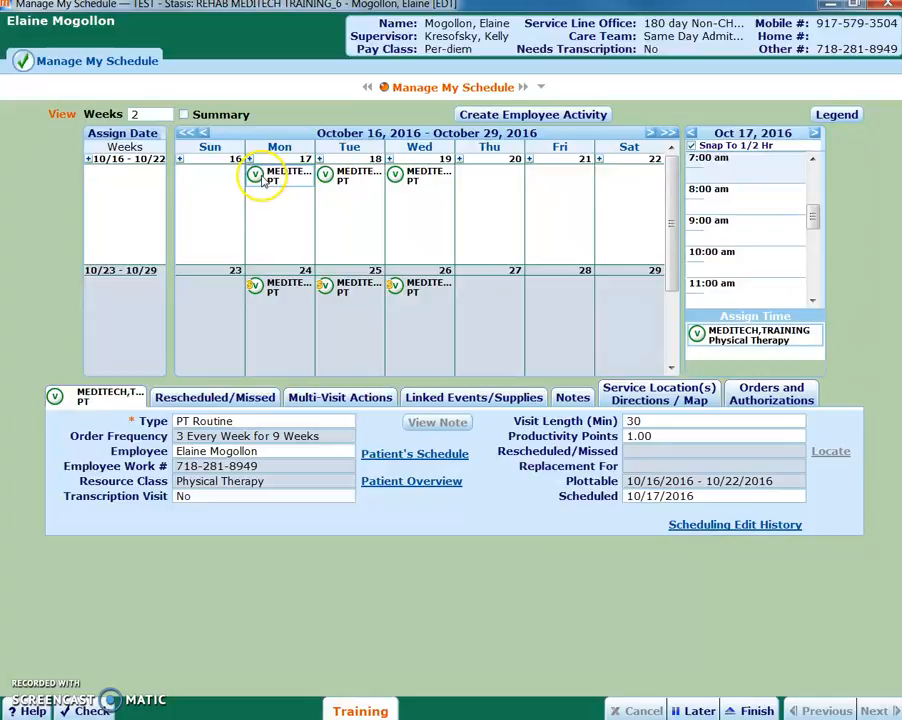
left_click(771, 401)
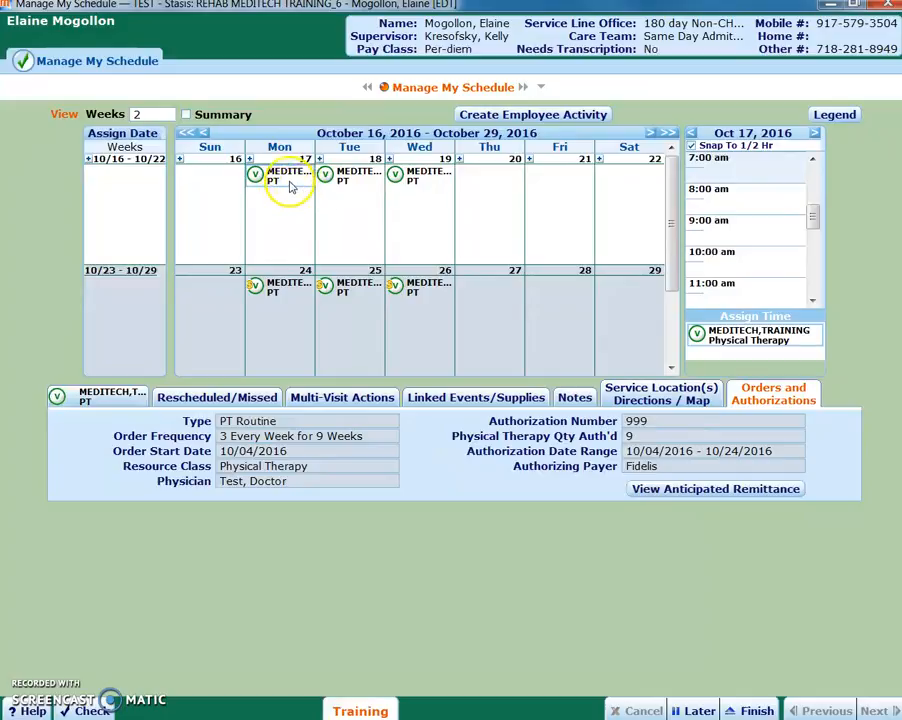
left_click(112, 398)
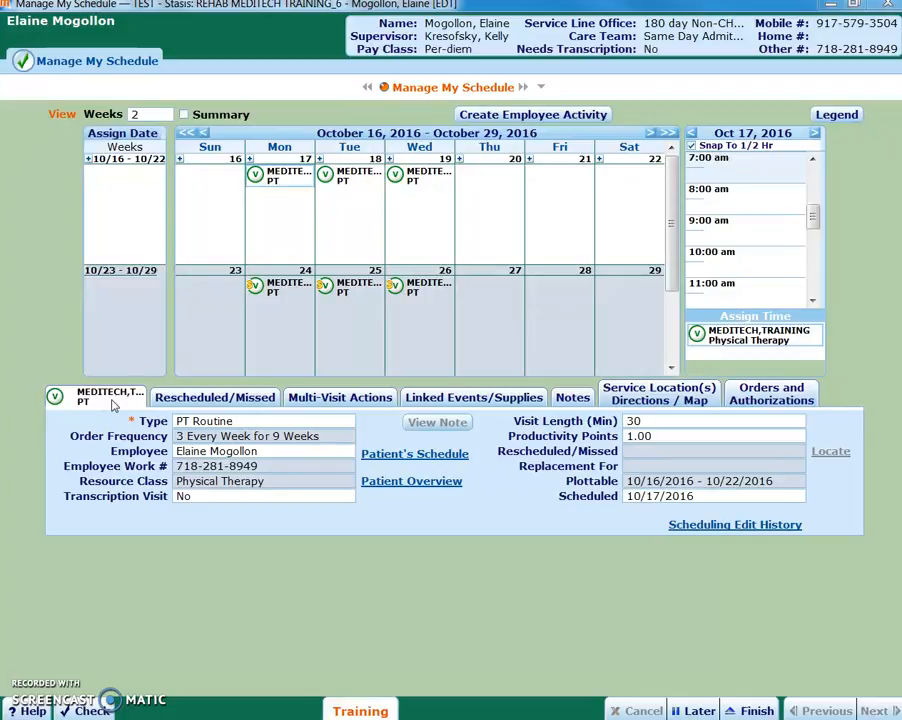
Step: Open the patient's schedule from the PT visit and select the PT Managed Care assessment in the 10/09 - 10/15 week
left_click(416, 456)
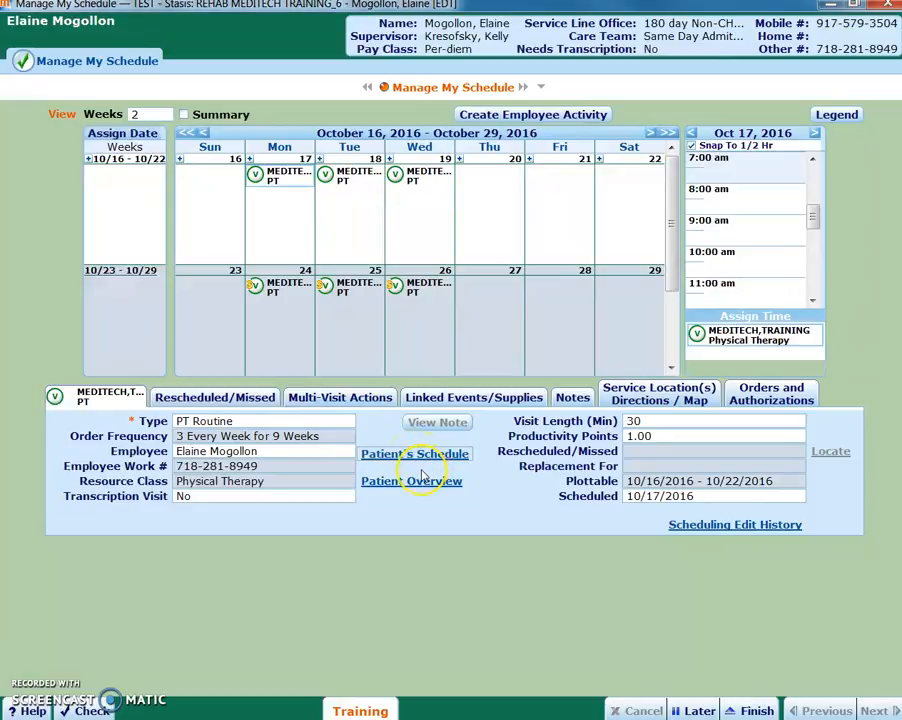
left_click(420, 456)
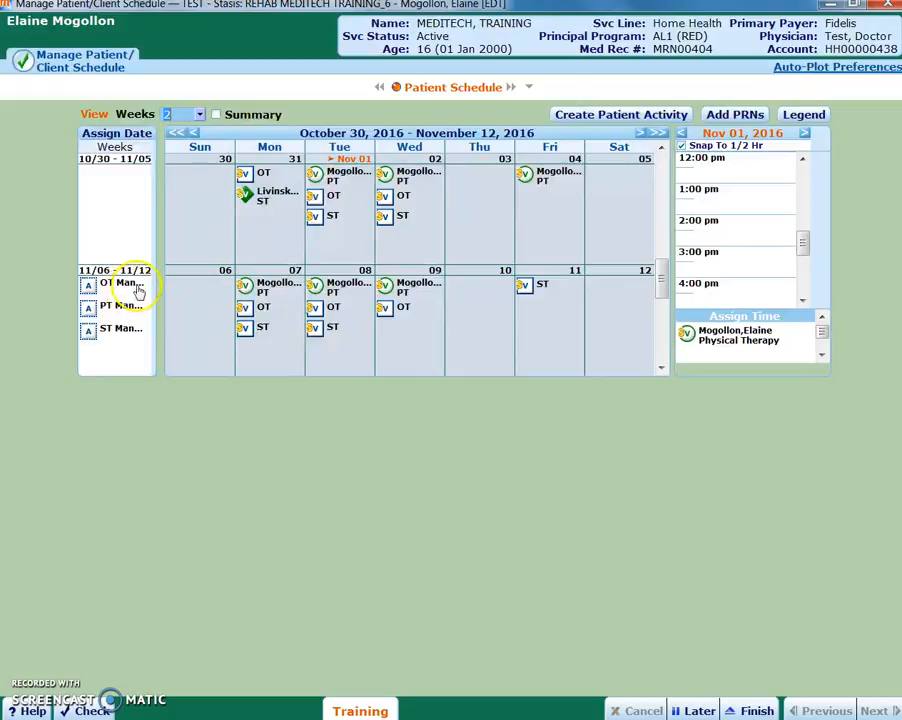
left_click(120, 284)
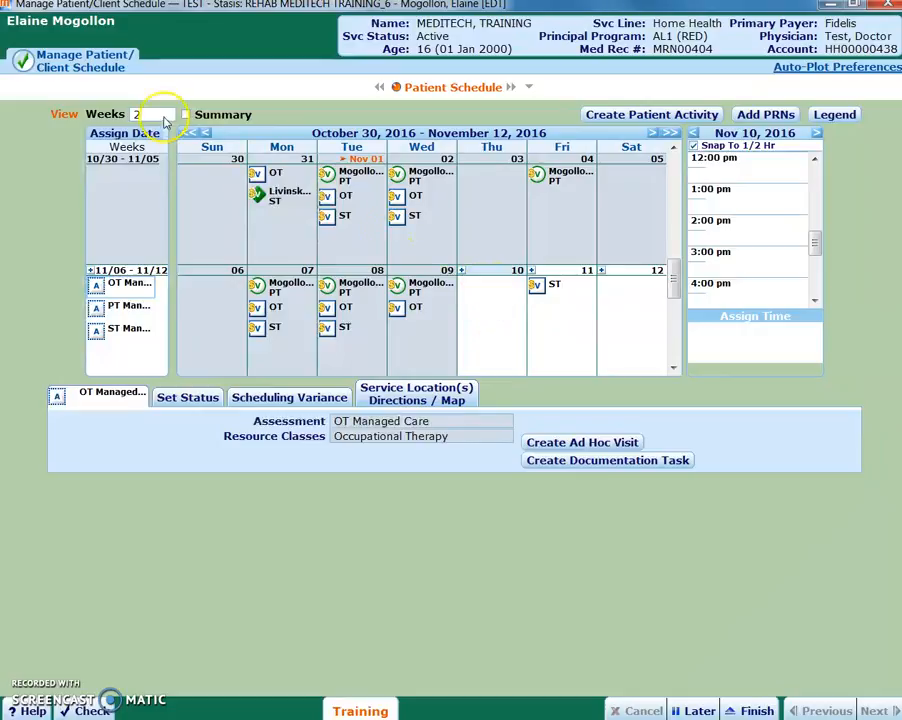
left_click(207, 134)
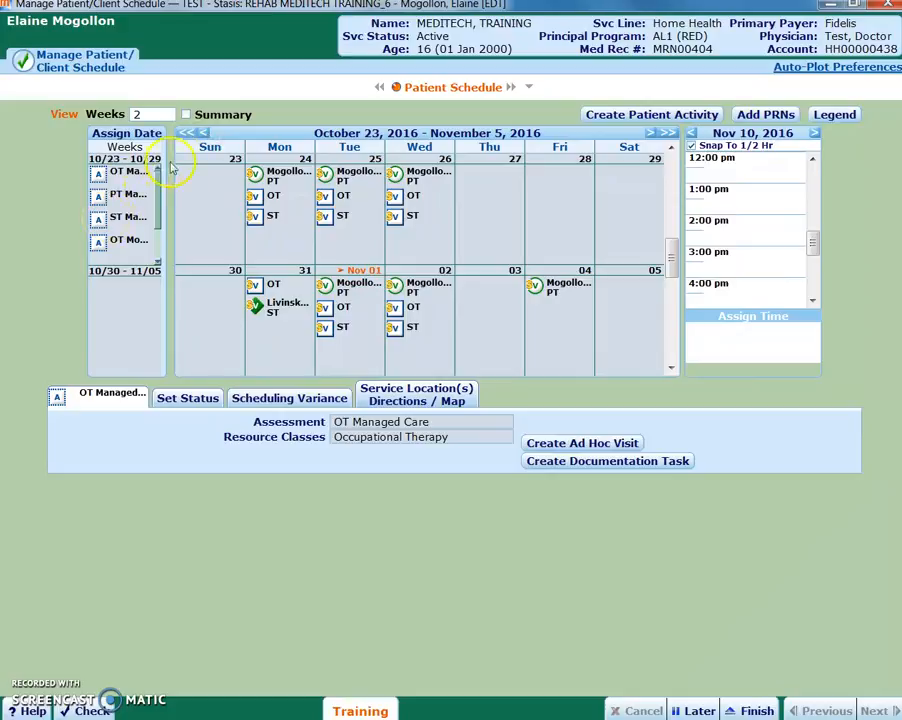
left_click(125, 196)
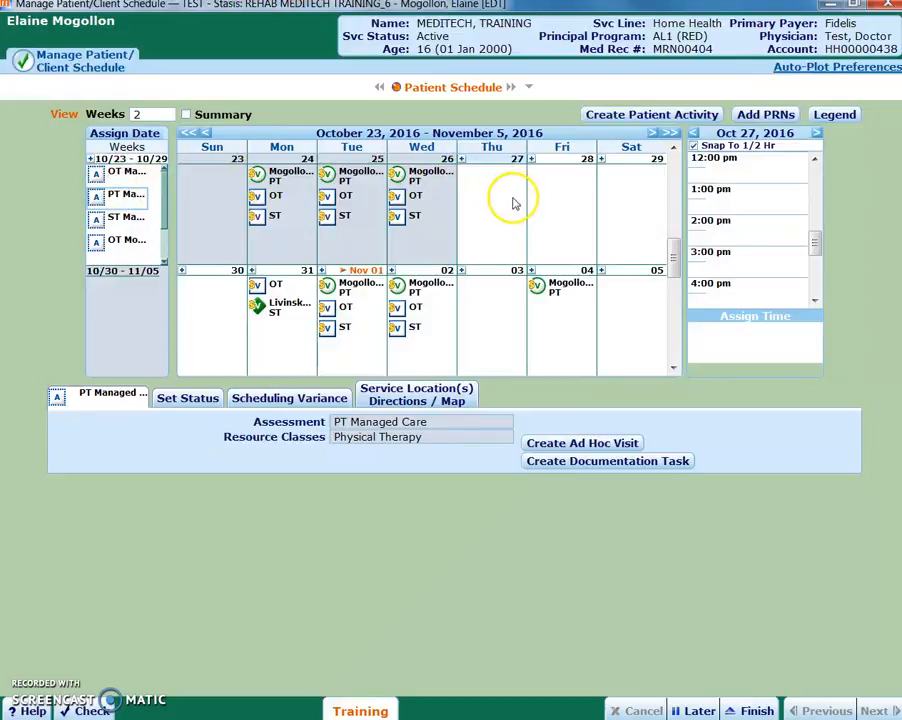
left_click(206, 133)
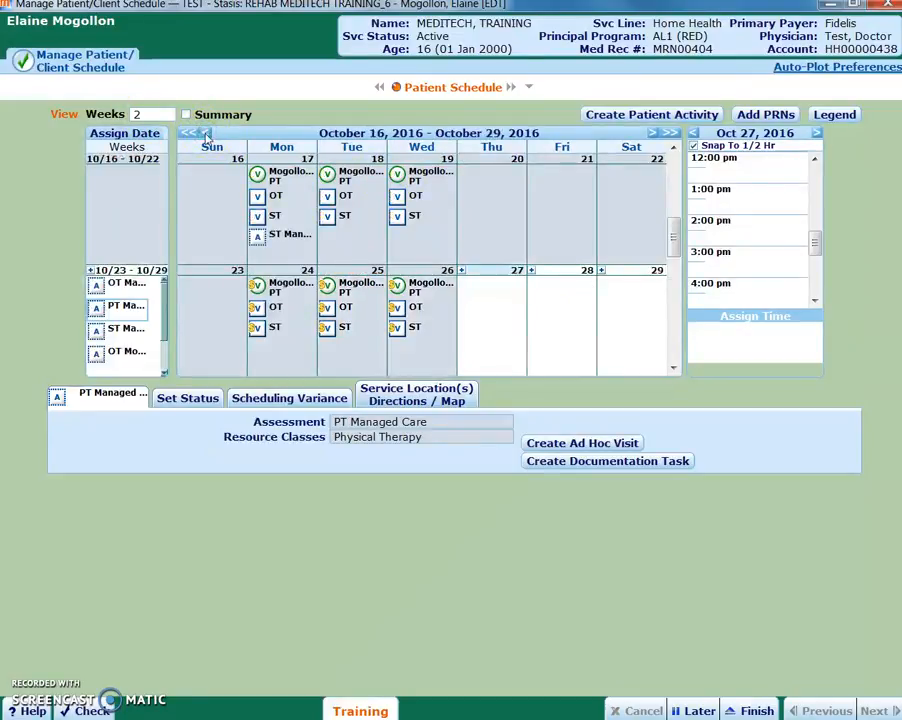
left_click(206, 134)
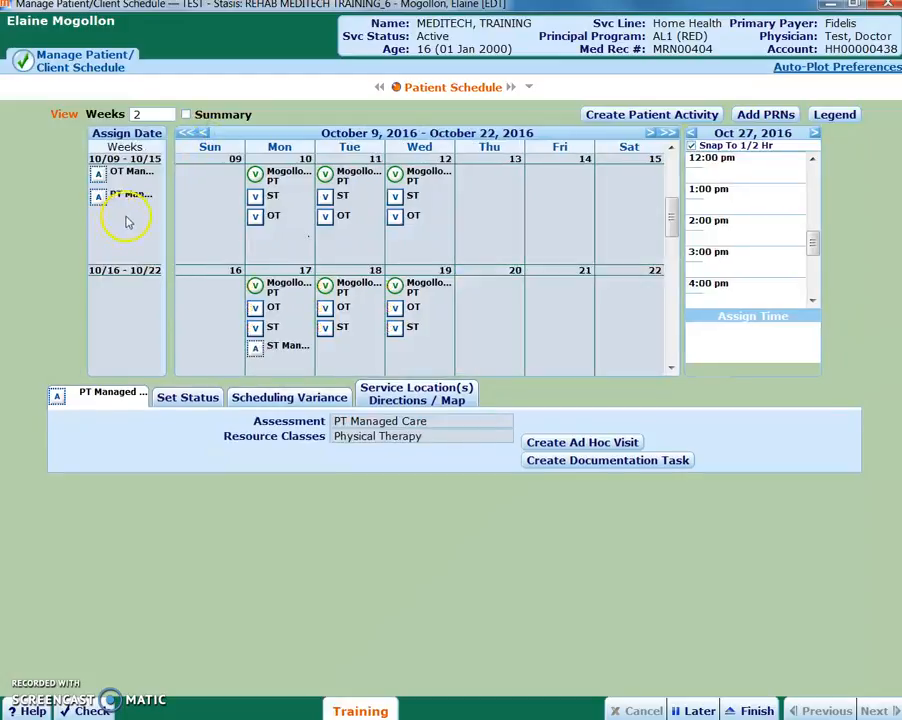
left_click(125, 196)
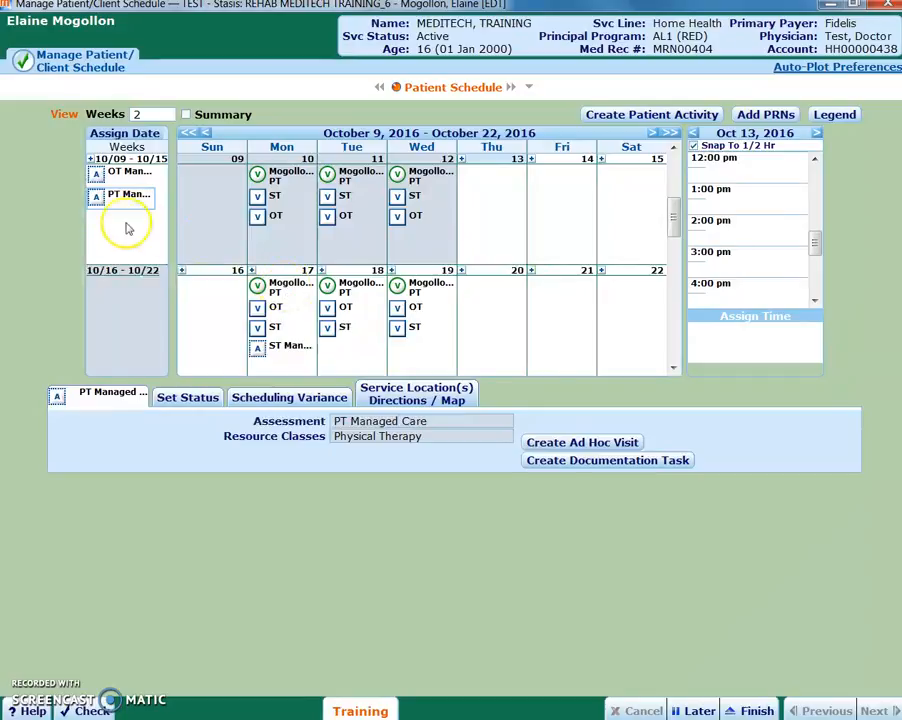
Step: Create a documentation task from the PT assessment with type Managed Care Summary and assign the physical therapist as its employee
left_click(600, 466)
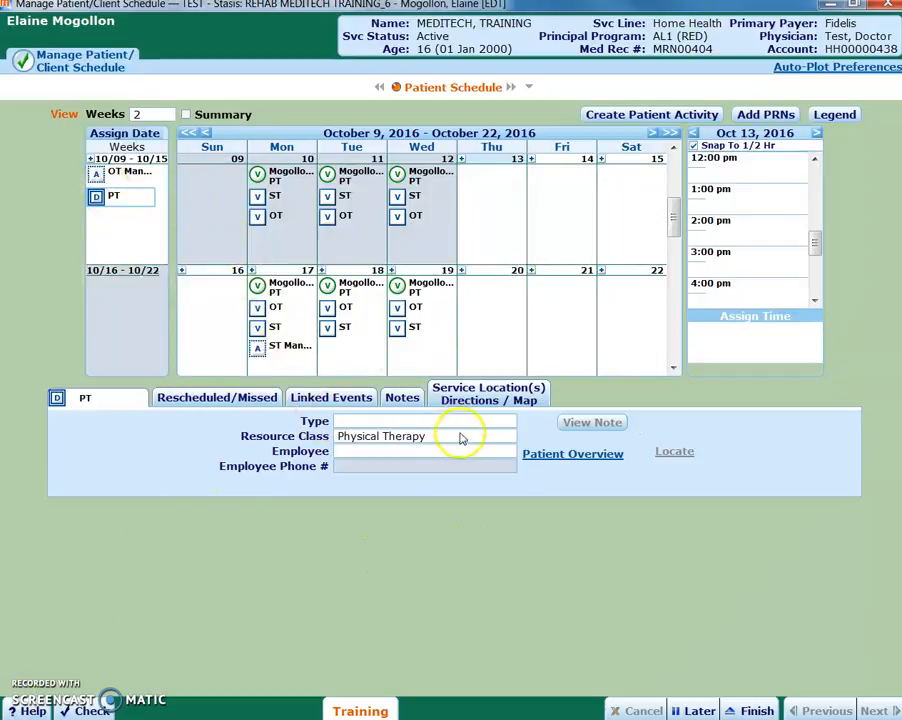
left_click(503, 424)
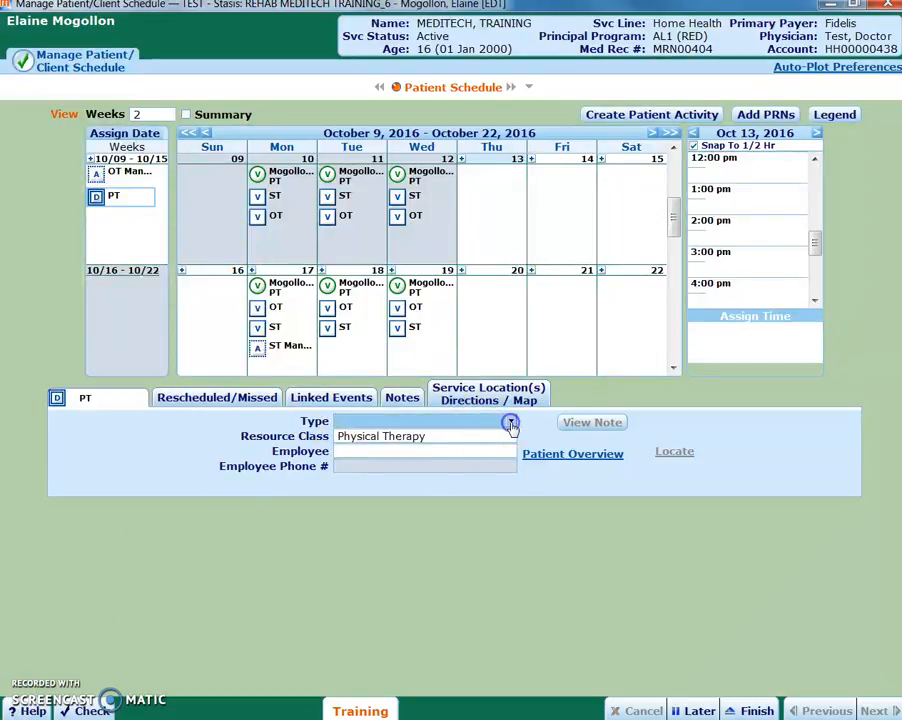
left_click(511, 424)
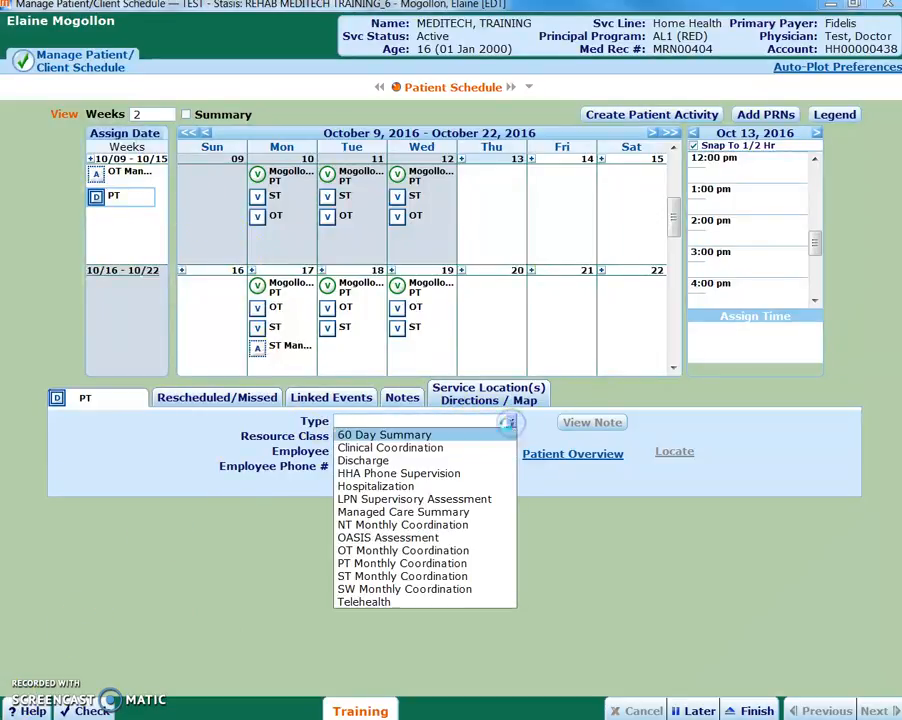
left_click(420, 514)
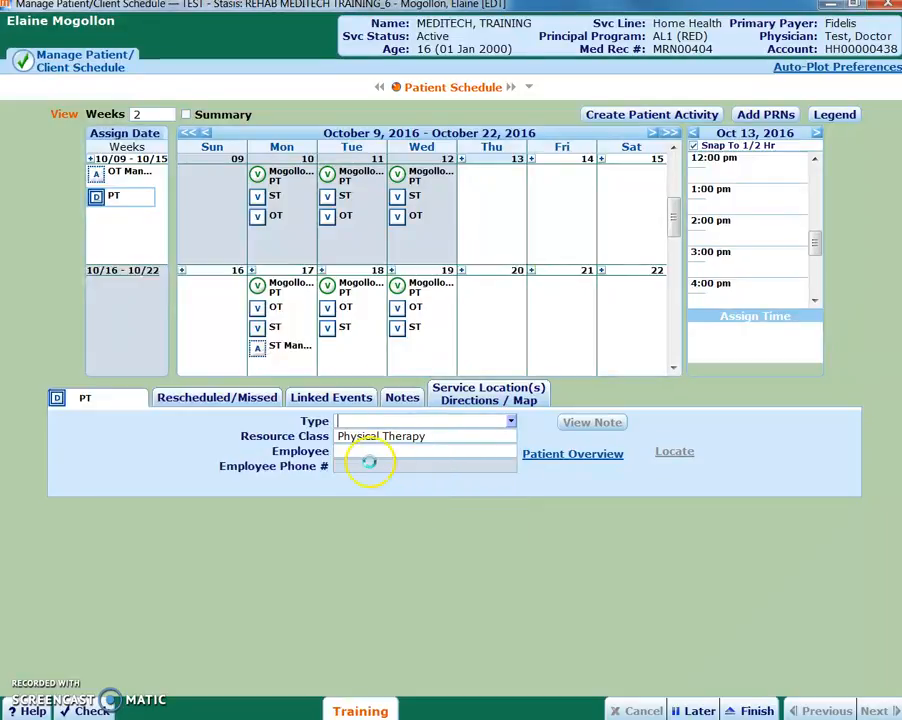
left_click(379, 454)
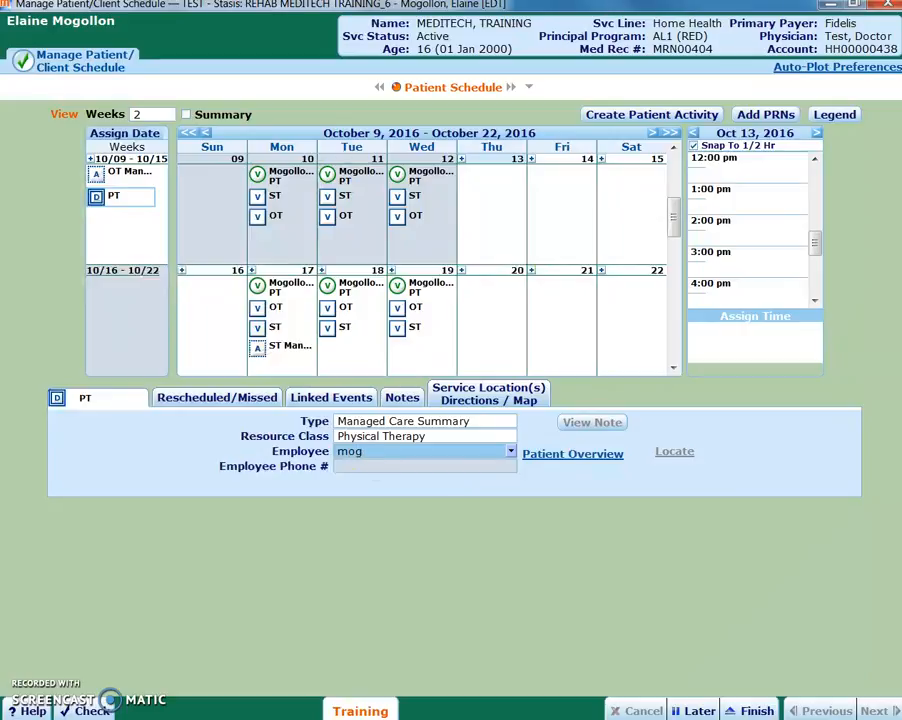
key("Return")
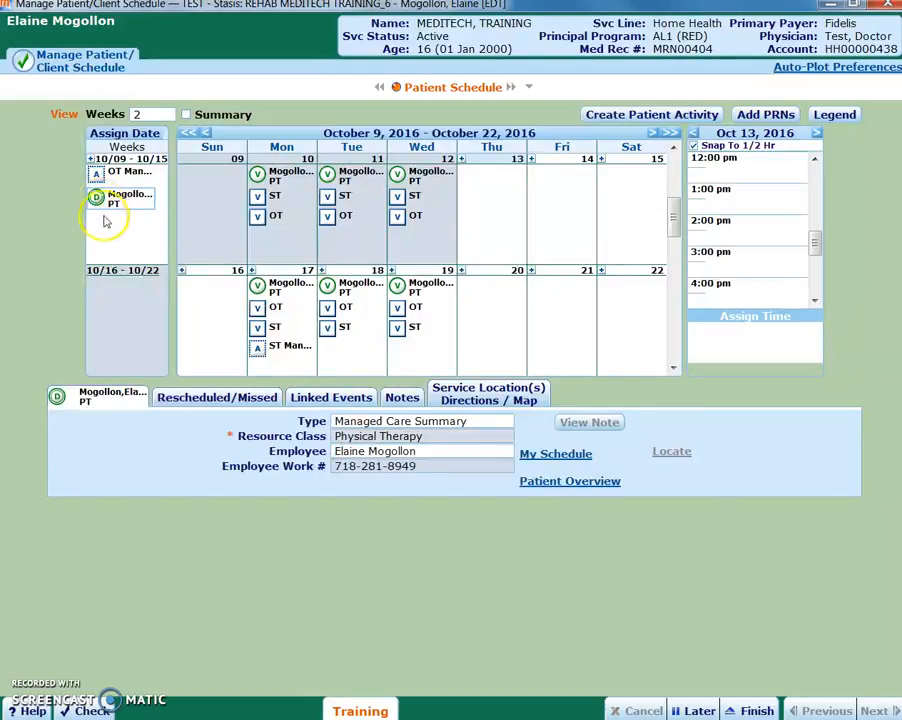
Step: Schedule the PT documentation task on Monday, October 17, allowing the past date, and select it in that day
left_click_drag(96, 198, 295, 360)
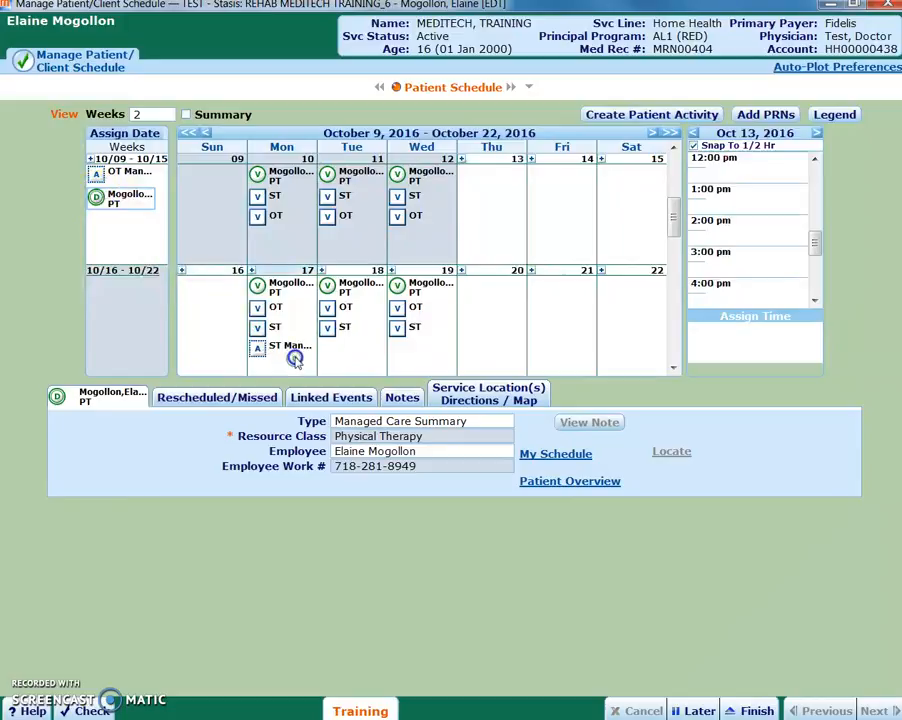
left_click(431, 410)
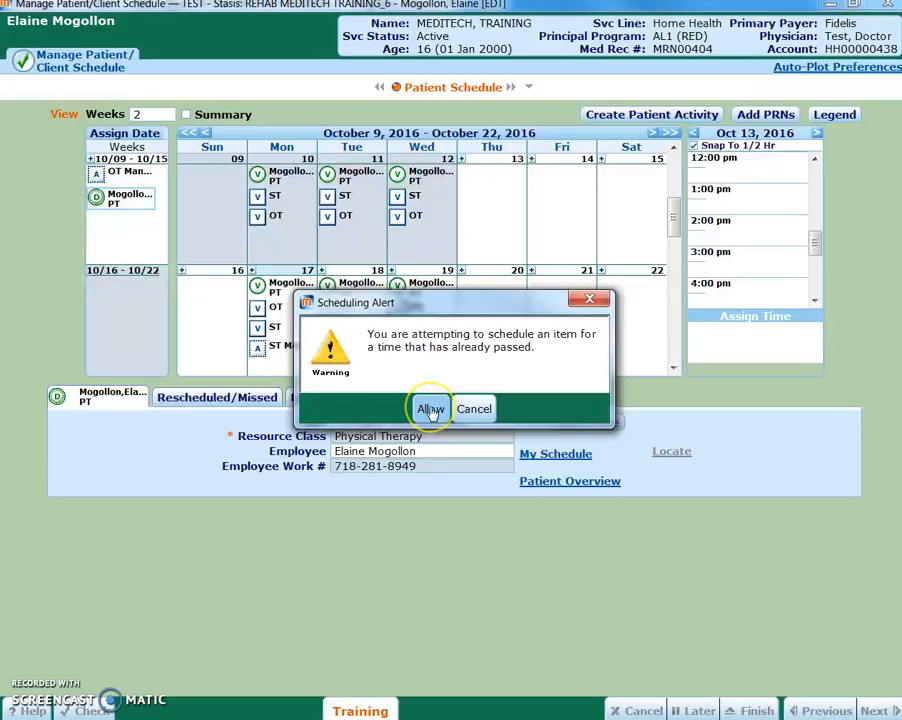
left_click(294, 352)
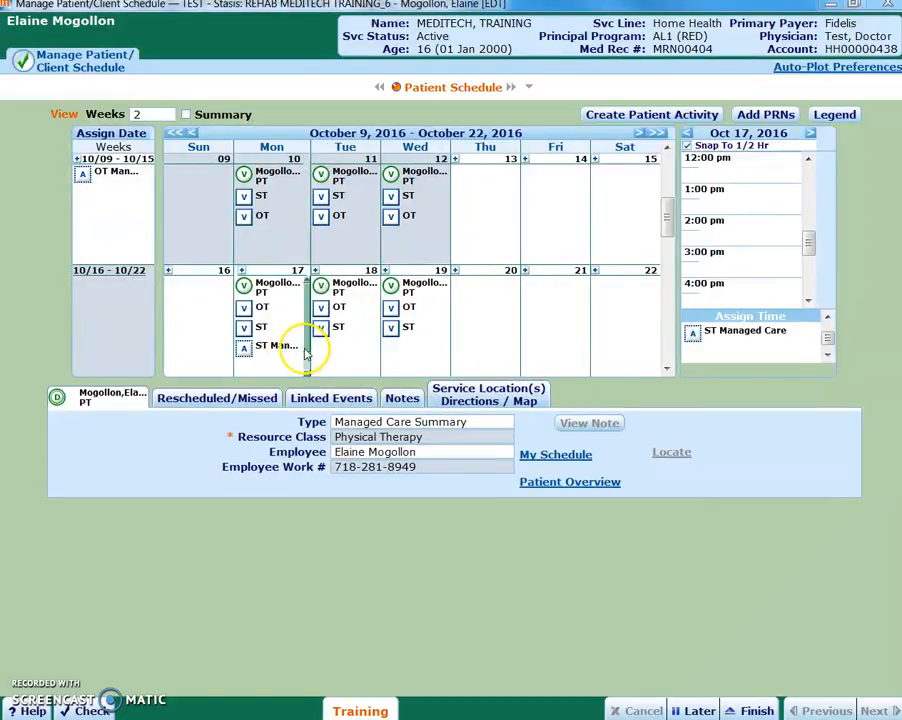
left_click_drag(308, 339, 309, 356)
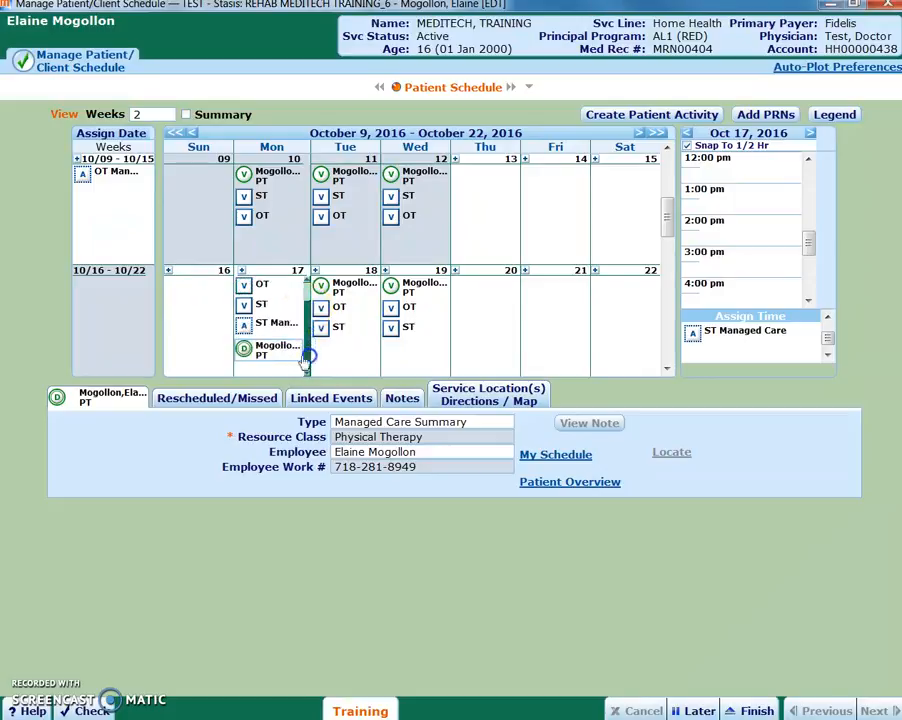
left_click(254, 350)
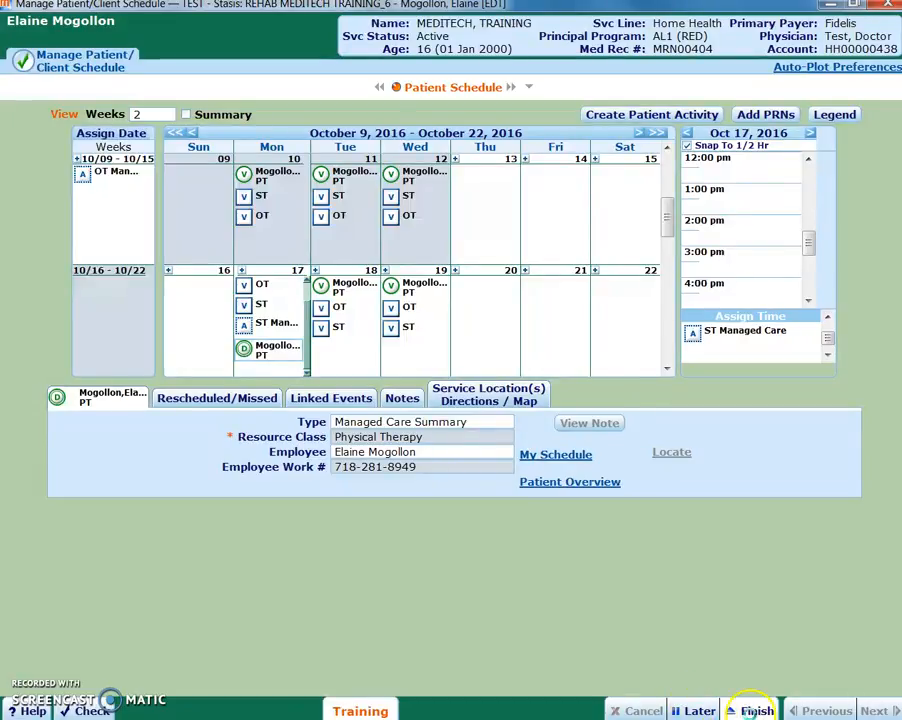
Step: Finish the patient's schedule and return to the employee's own schedule
left_click(757, 710)
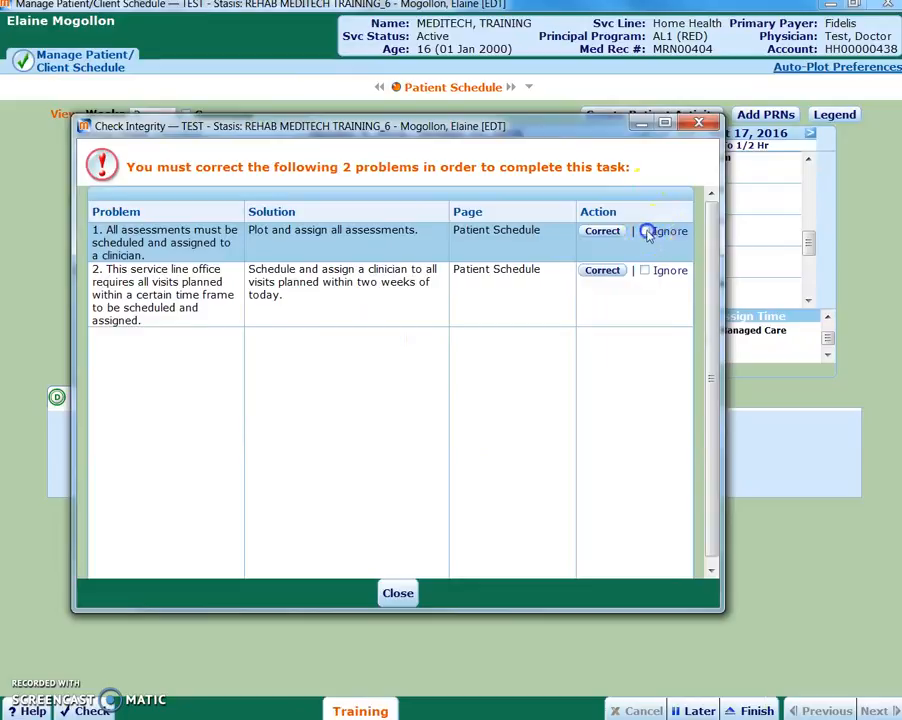
left_click(645, 231)
left_click(645, 271)
left_click(397, 593)
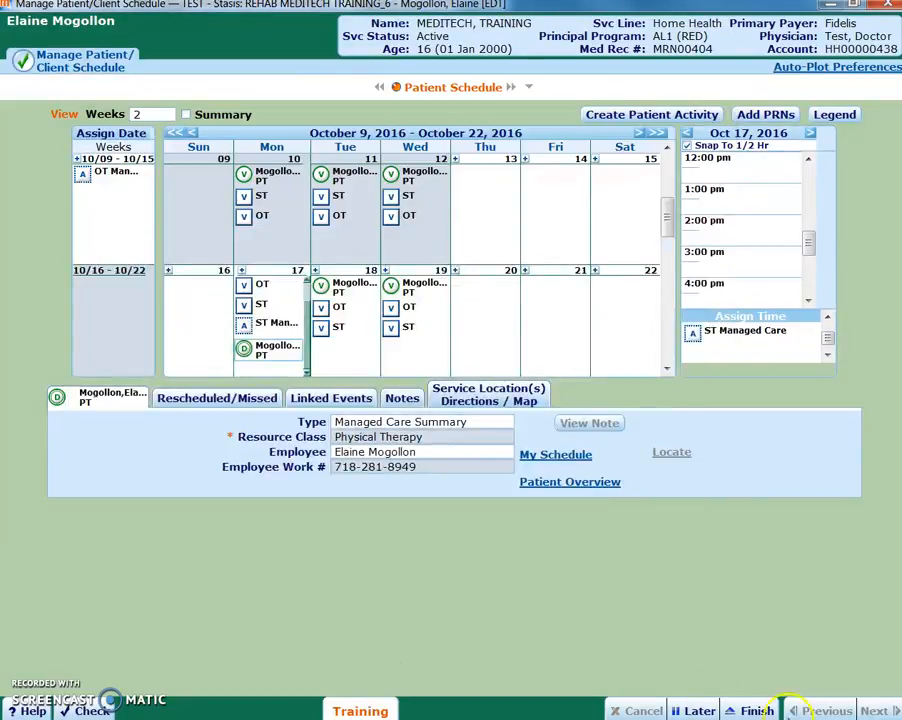
left_click(762, 712)
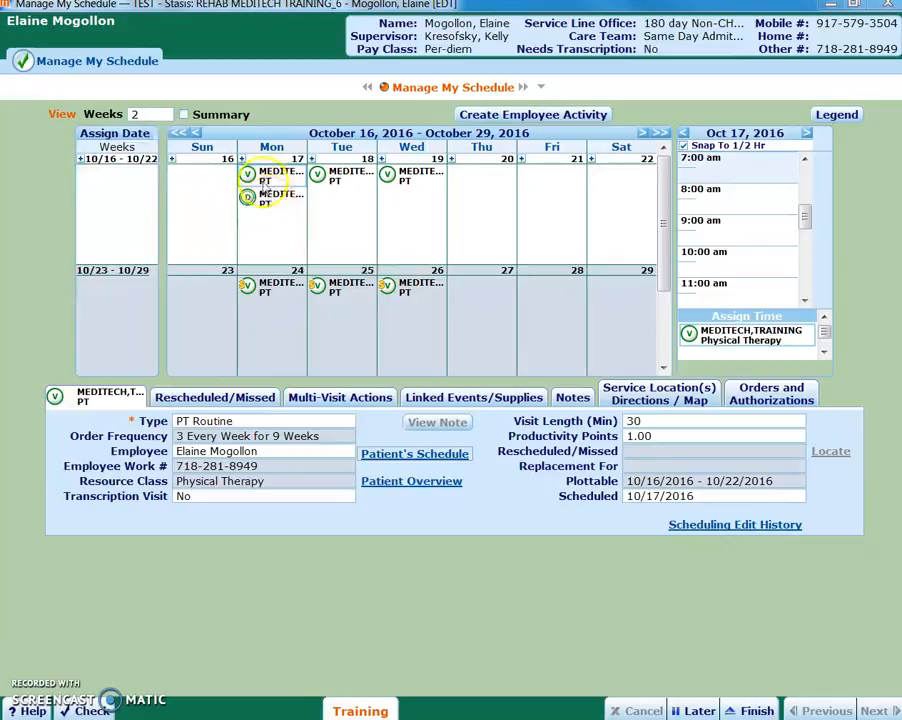
Step: Check the October 17 Managed Care Summary task and its linked PT assessment on the employee's schedule
left_click(264, 177)
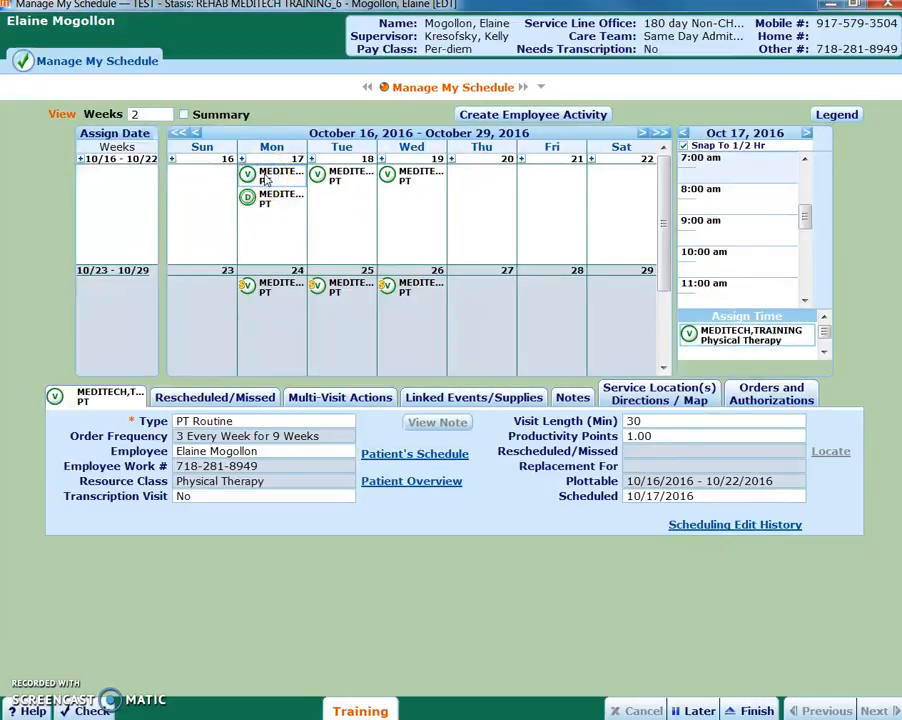
left_click(261, 201)
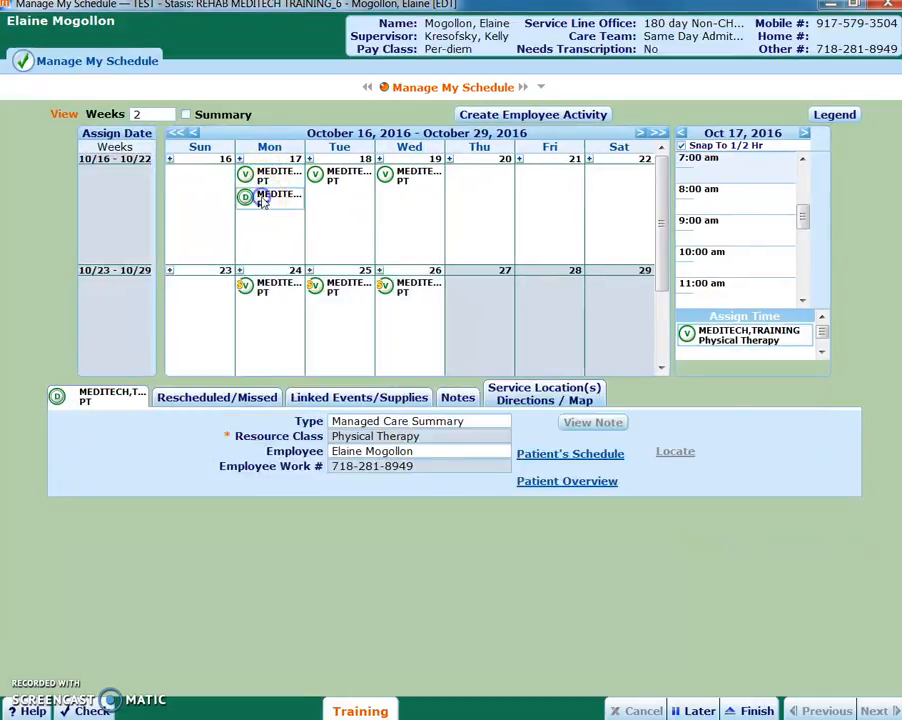
left_click(250, 211)
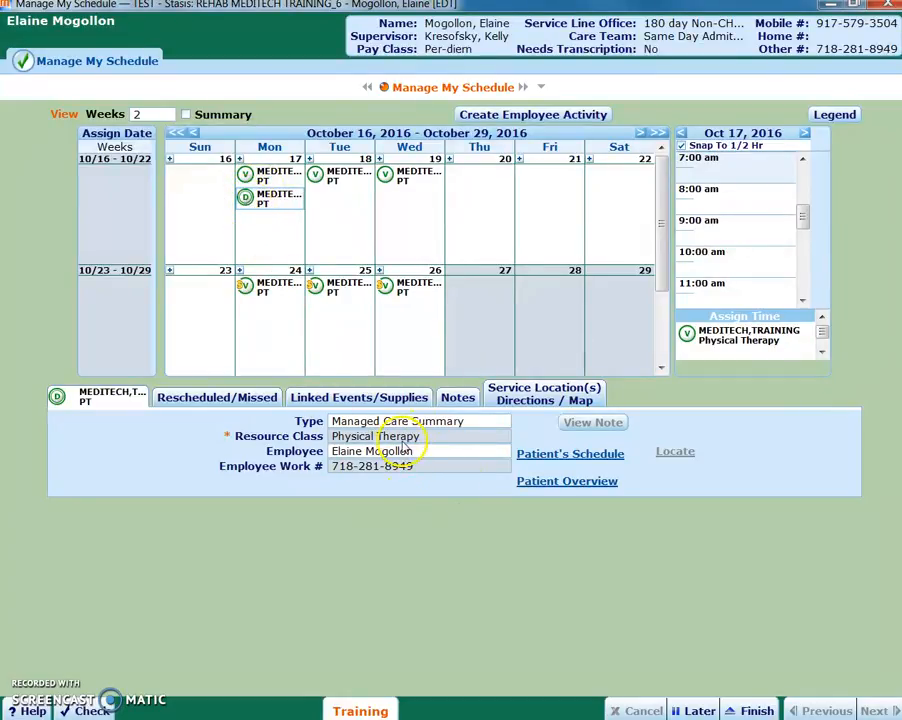
left_click(370, 398)
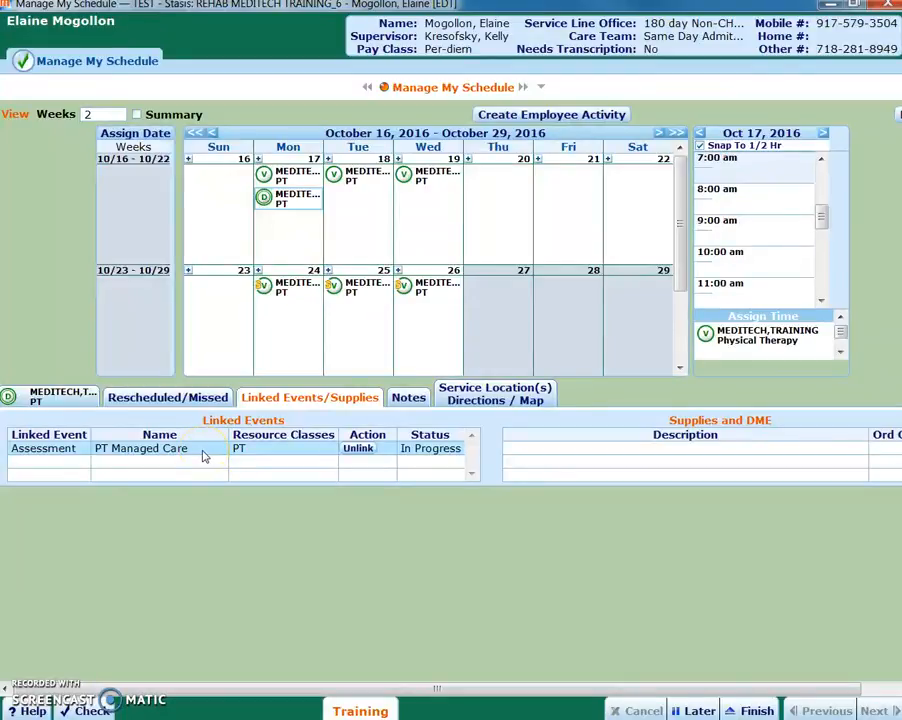
left_click(143, 456)
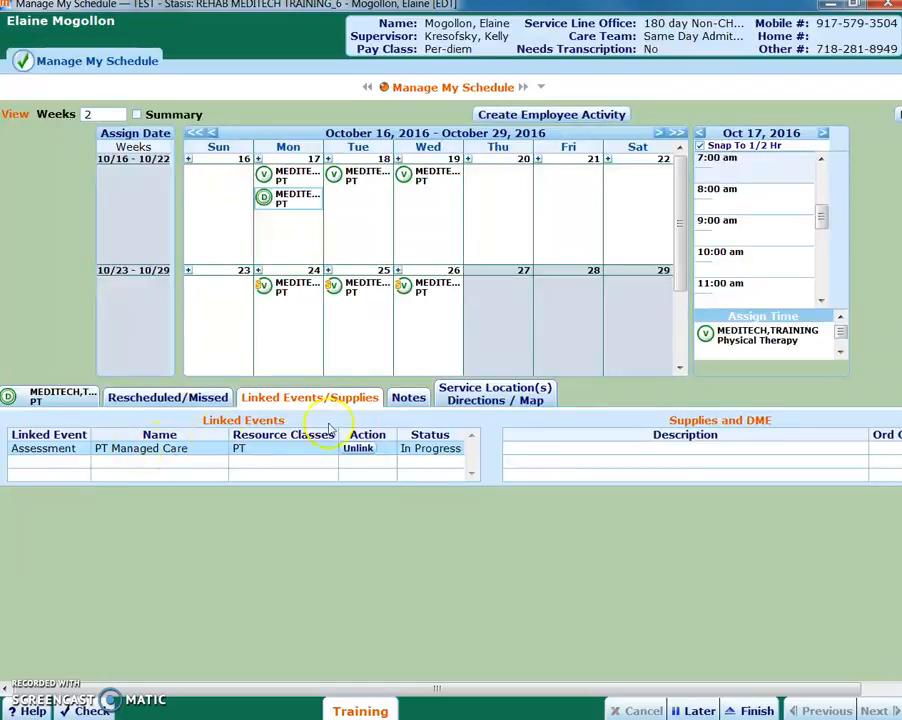
Step: Leave the schedule for the task list and switch to the Manage My Schedule task due 11/01/16 8:36 pm
left_click(755, 710)
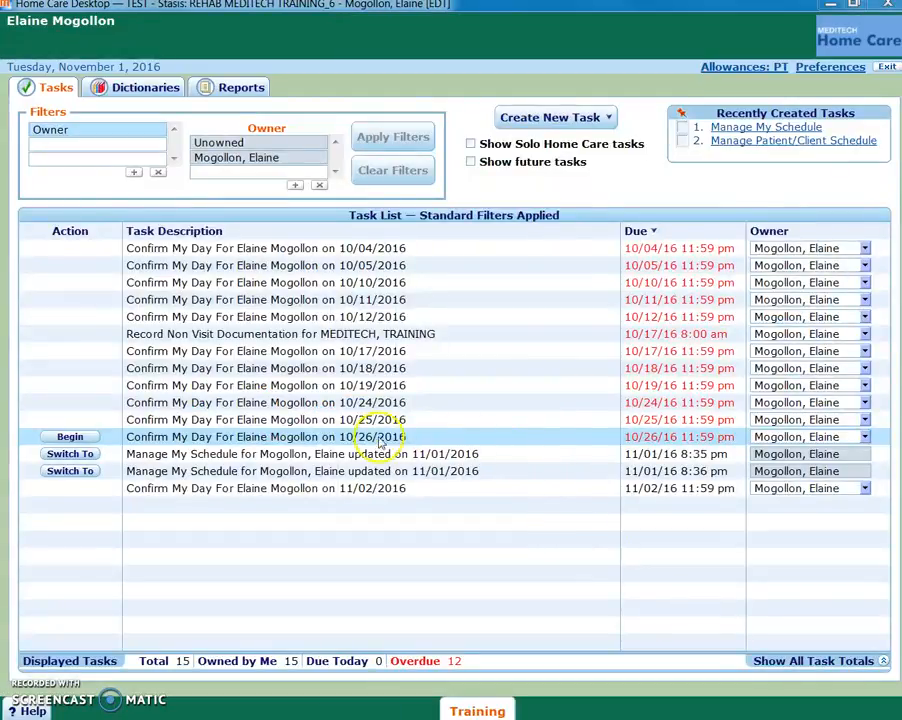
left_click(70, 471)
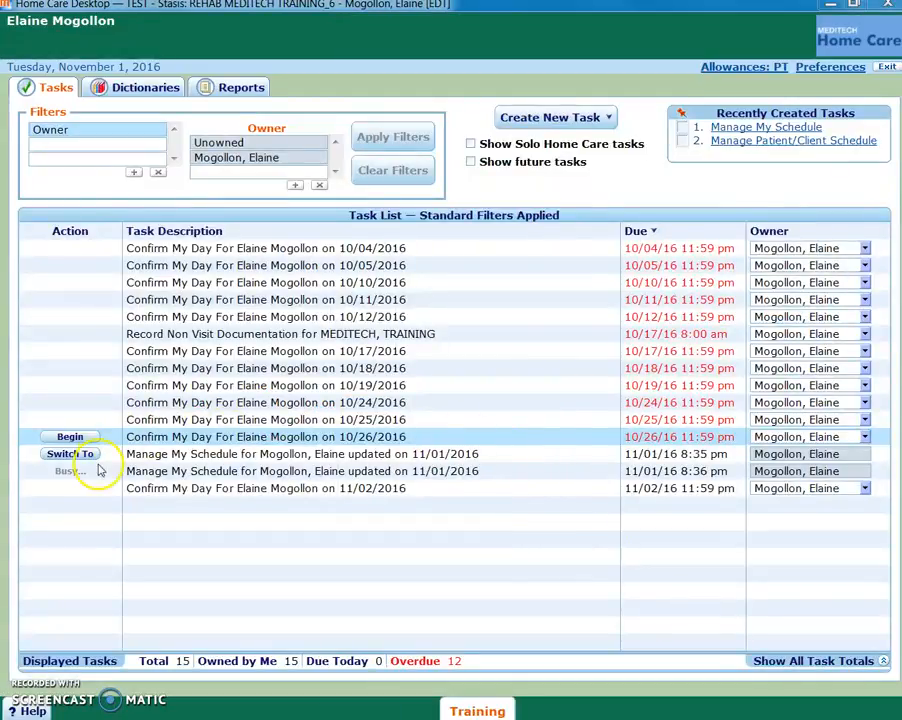